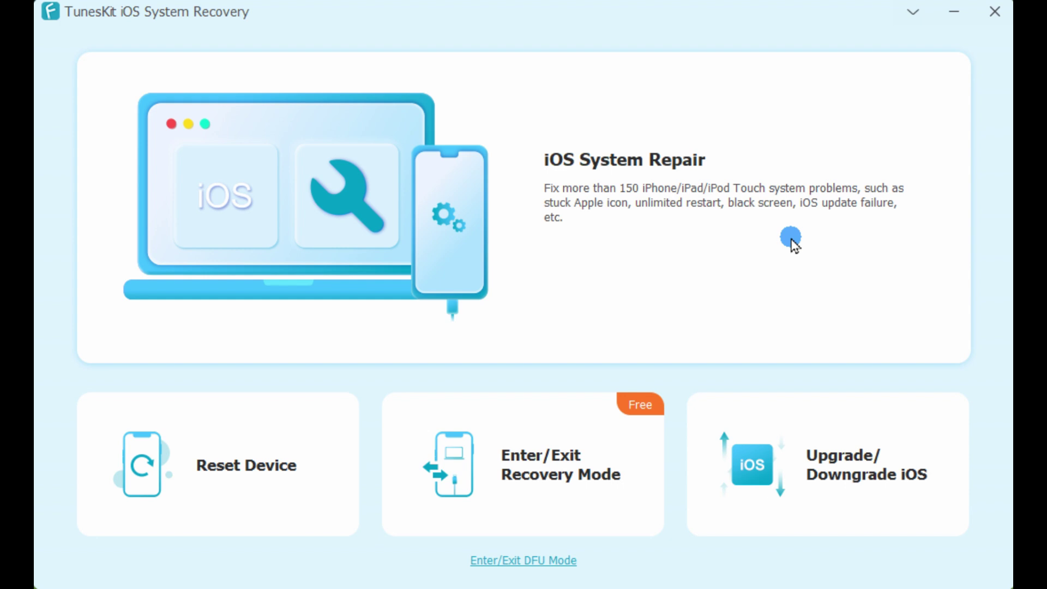
- In iOS System Repair, browse the problem categories and select Screen Stuck
left_click(630, 229)
left_click(310, 213)
left_click(332, 278)
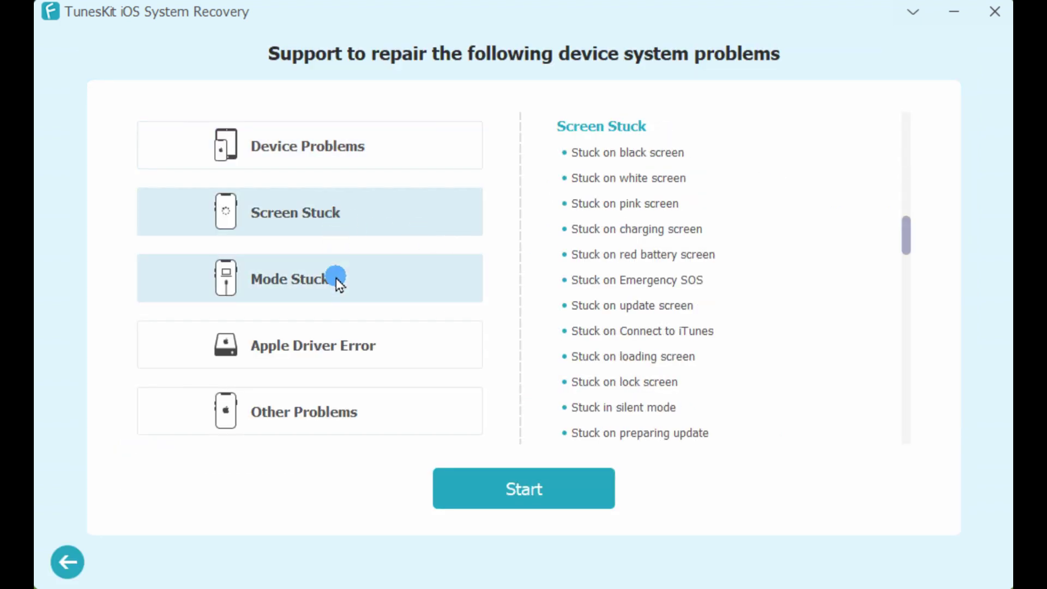
left_click(332, 346)
left_click(331, 346)
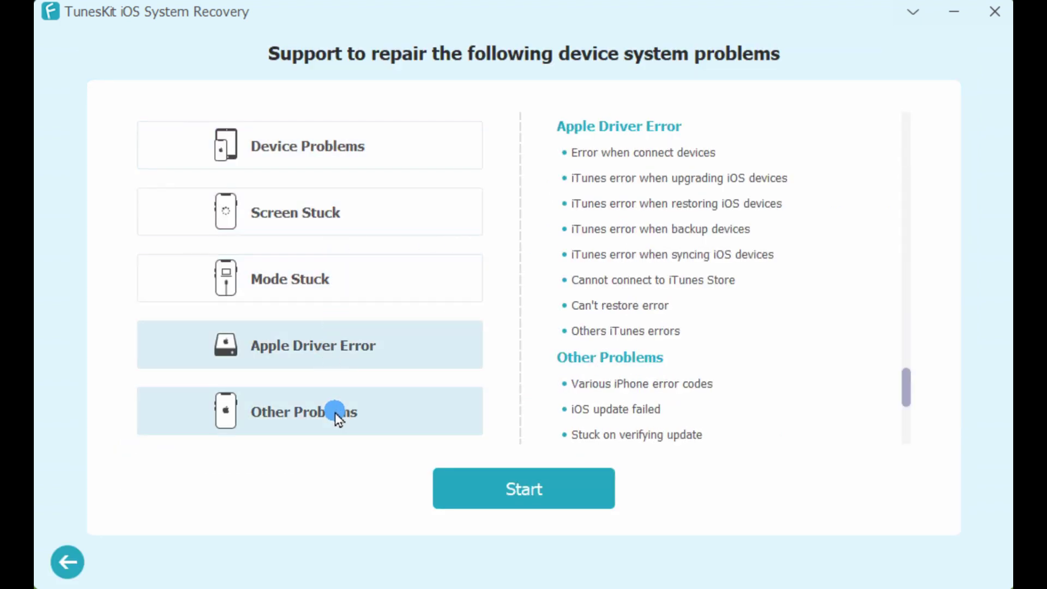
left_click(328, 412)
left_click(319, 215)
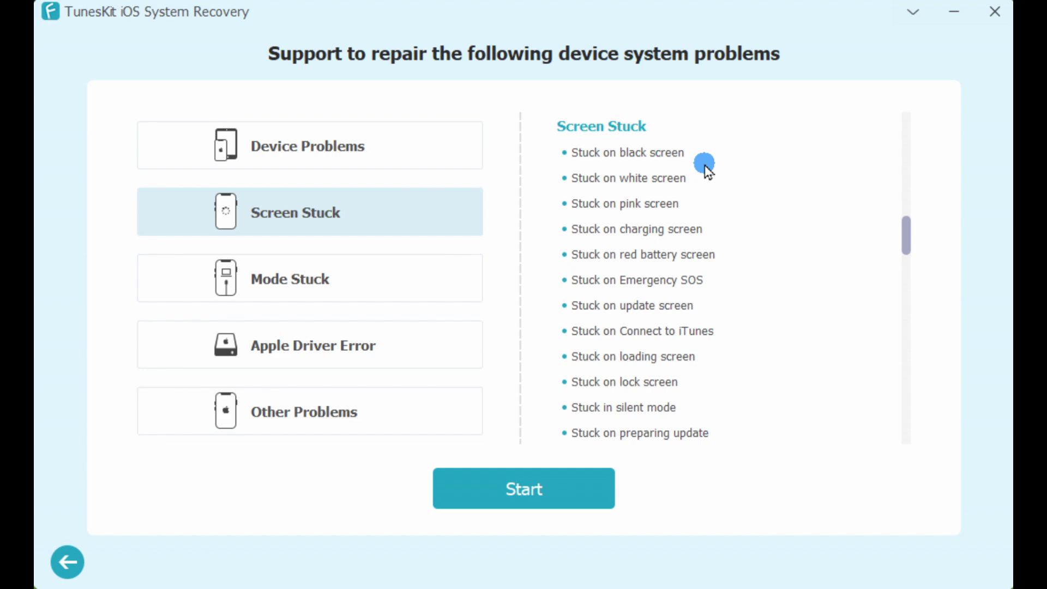
- Start the repair in Standard Repair mode and show the recovery-mode steps for Home-button iPads
left_click(573, 491)
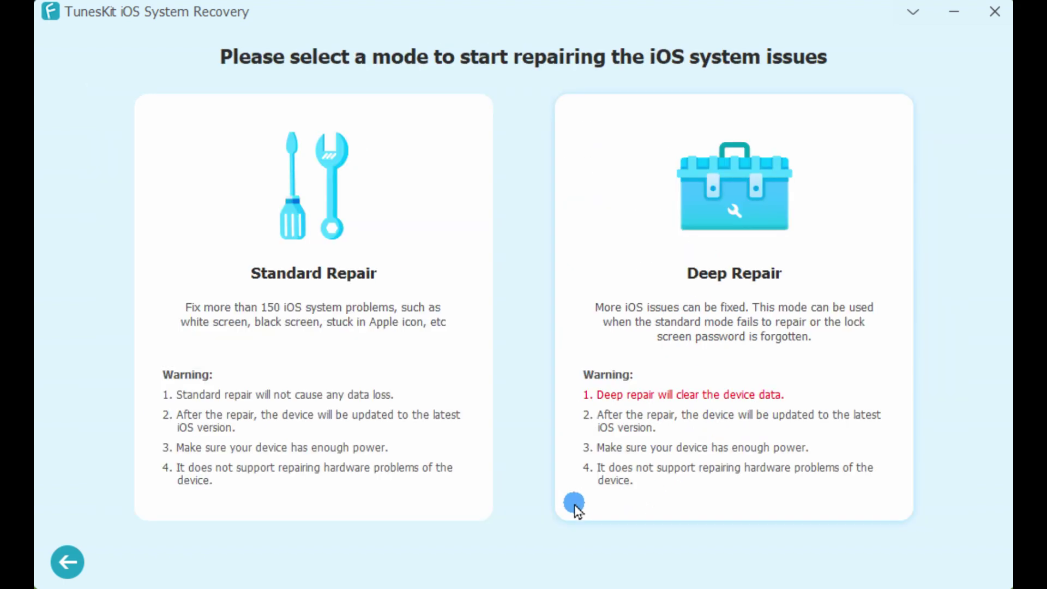
left_click(270, 295)
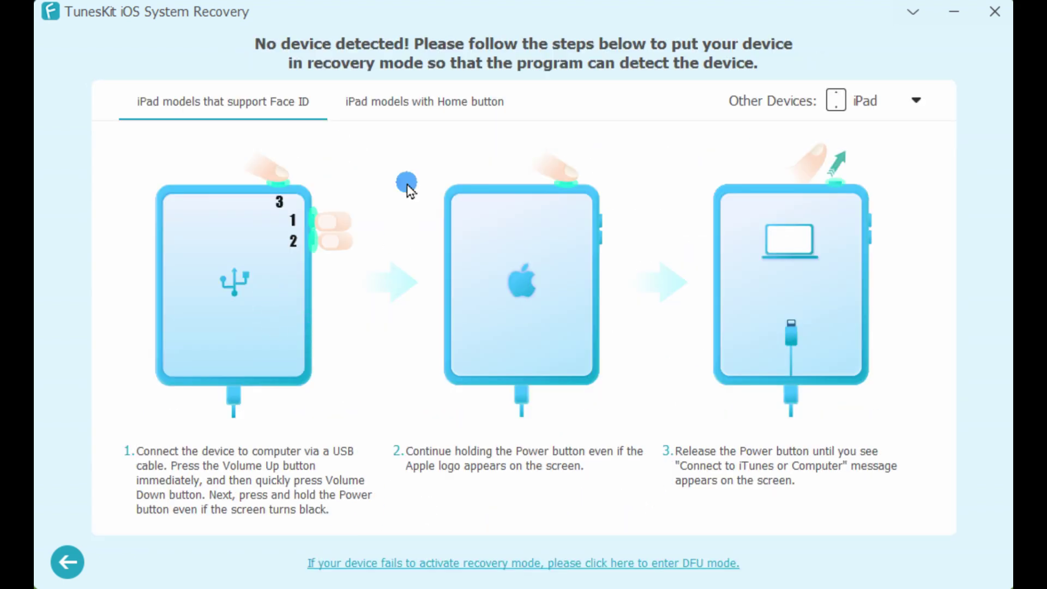
left_click(414, 103)
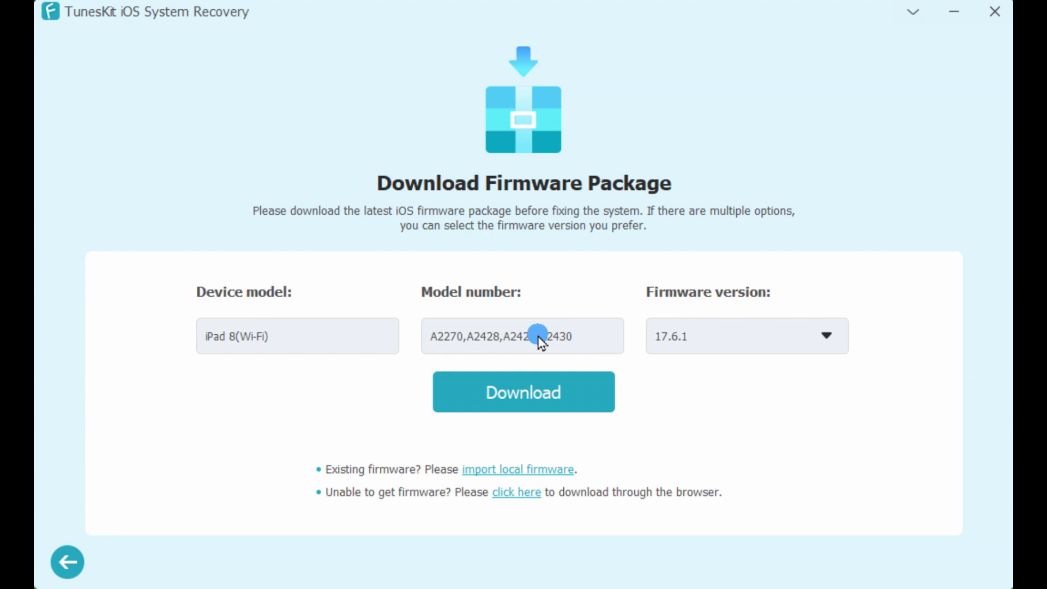
- Keep firmware 17.6.1, download and verify it, then run Standard Repair on the iPad
left_click(727, 344)
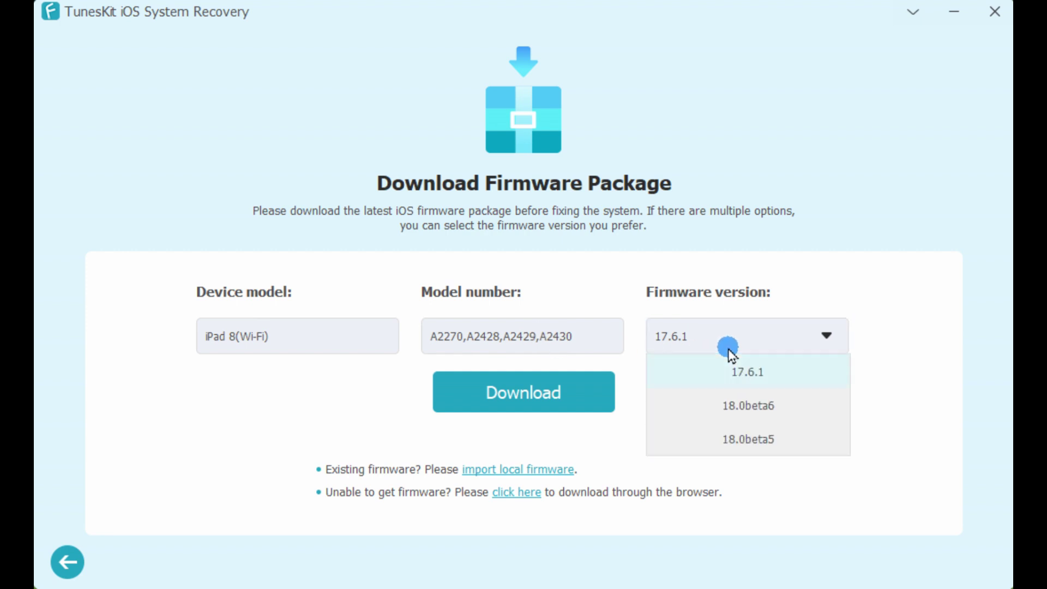
left_click(731, 352)
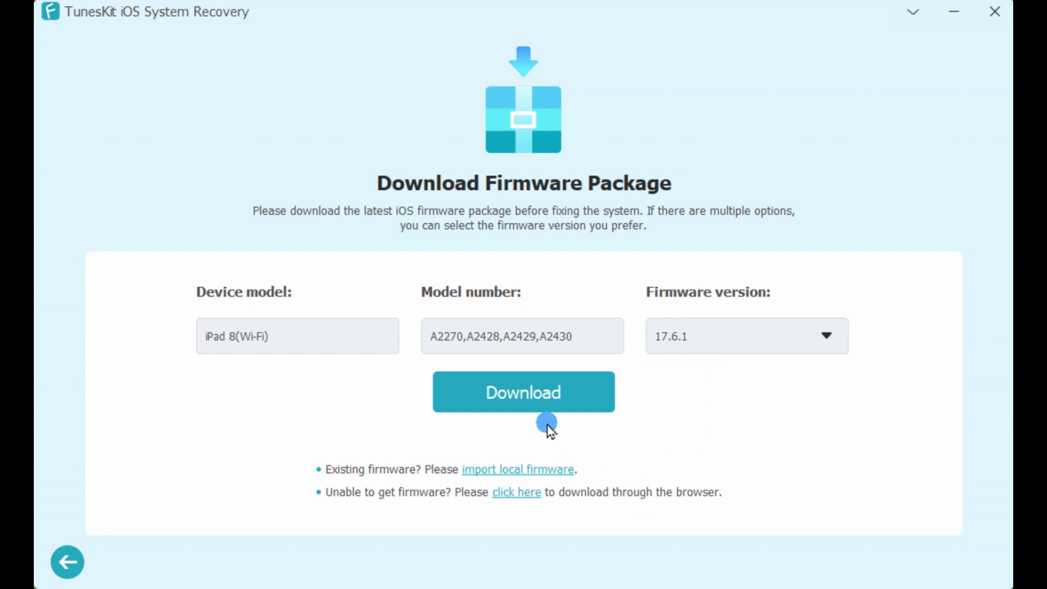
left_click(538, 399)
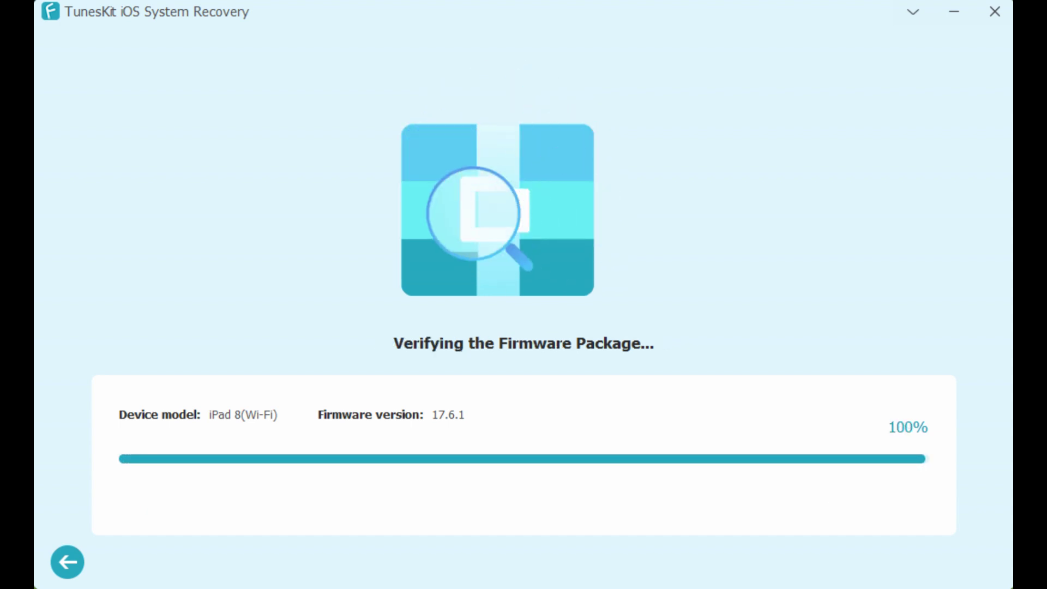
left_click(508, 422)
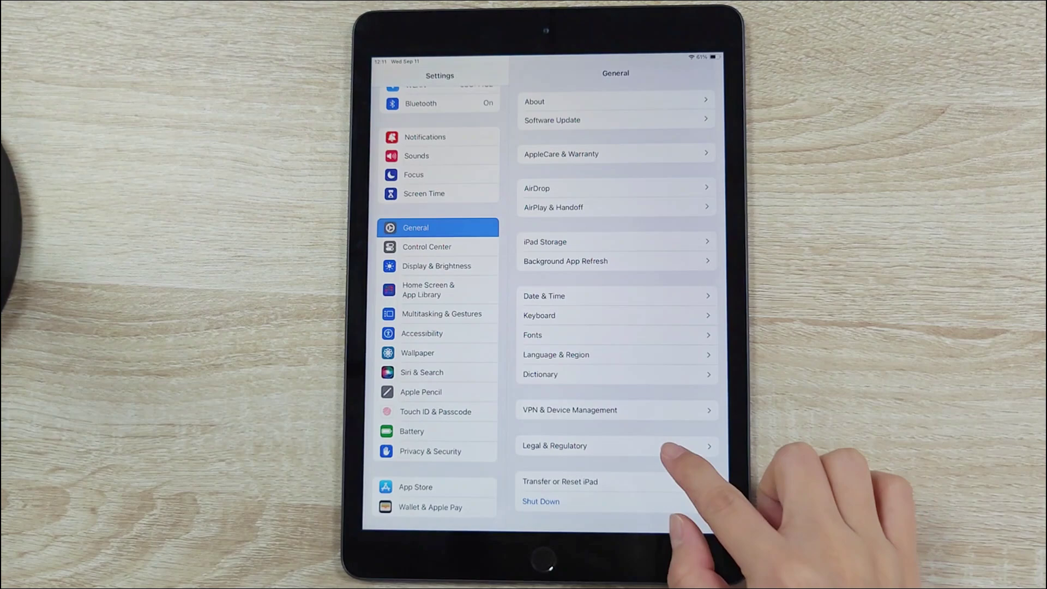
- Choose Reset All Settings under Transfer or Reset iPad > Reset
left_click(606, 482)
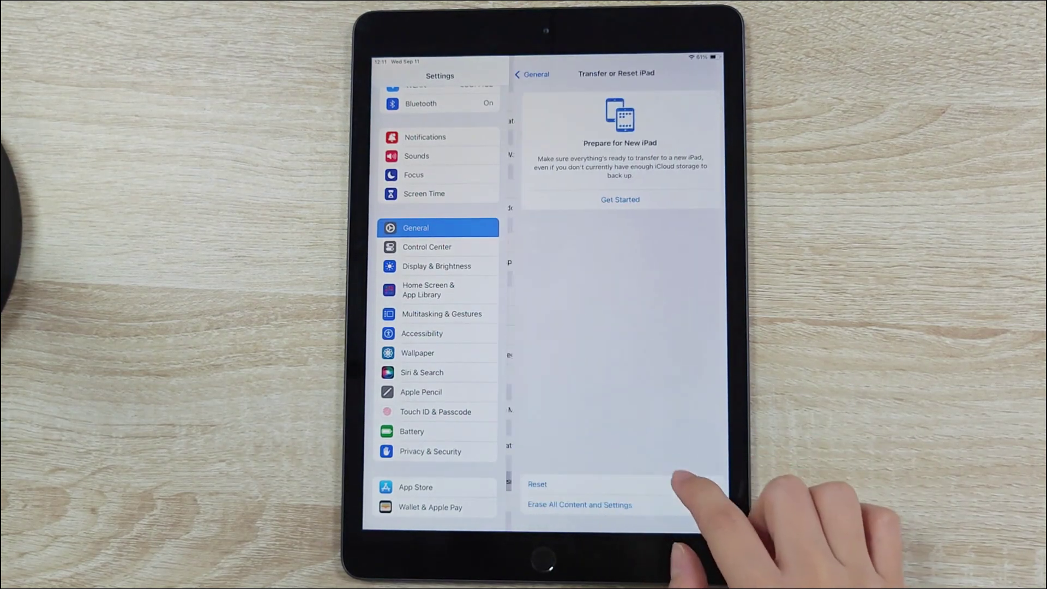
left_click(532, 484)
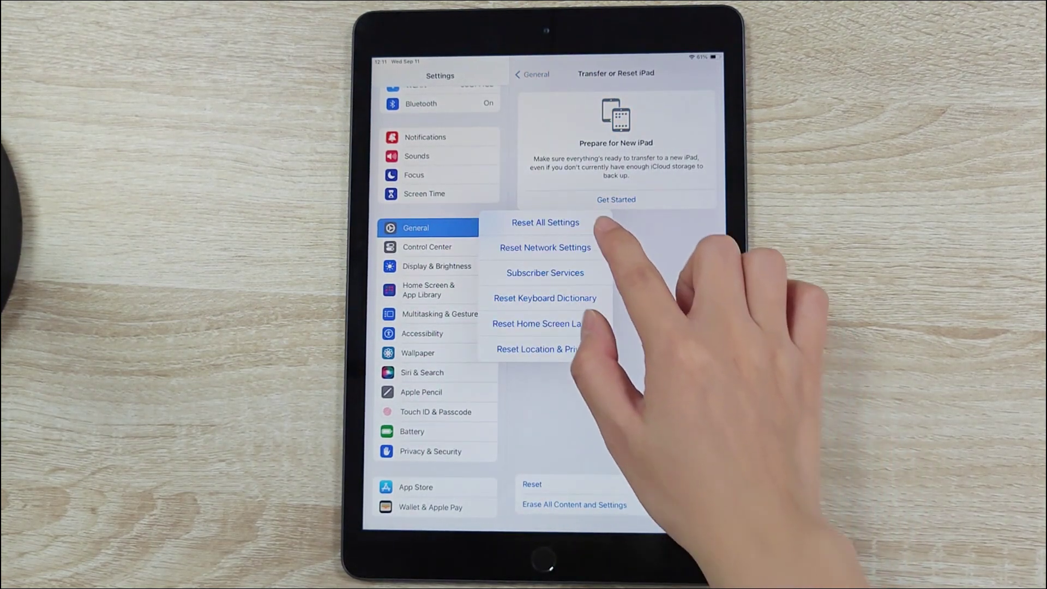
left_click(545, 222)
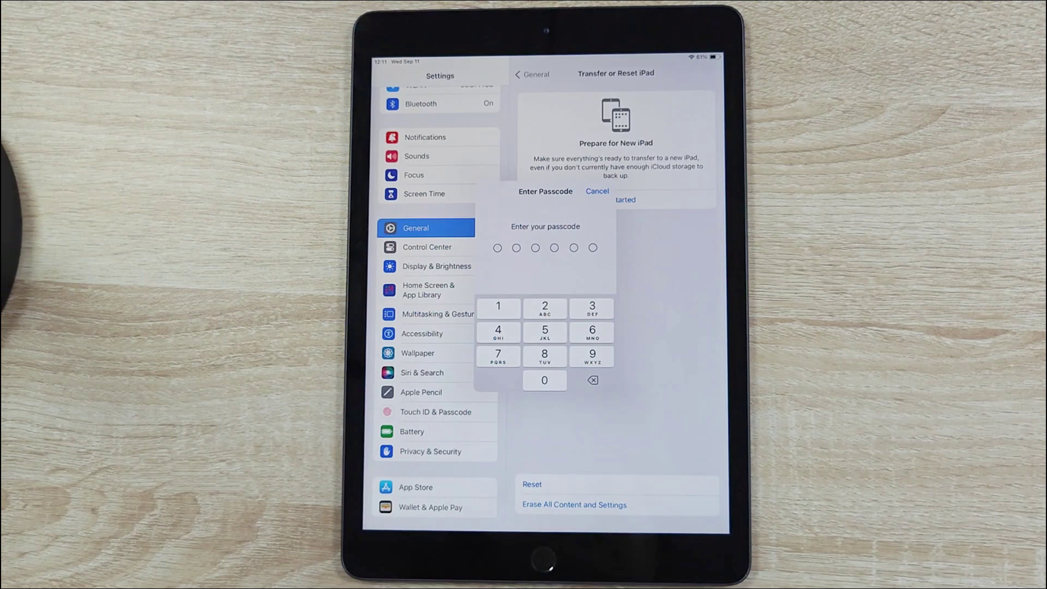